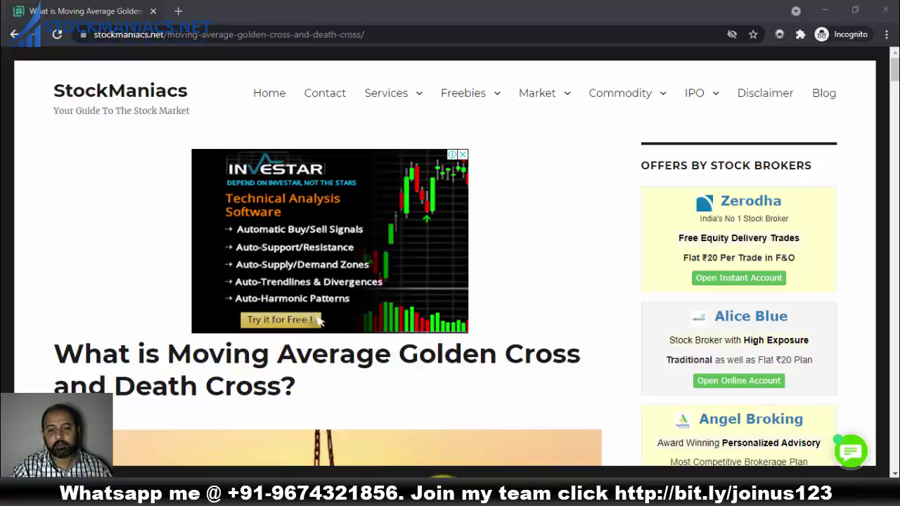
Bring up the YouTube video on spotting trends with the Moving Average Golden Cross, then return to the StockManiacs article.
{"action": "left_click", "coordinate": [430, 443]}
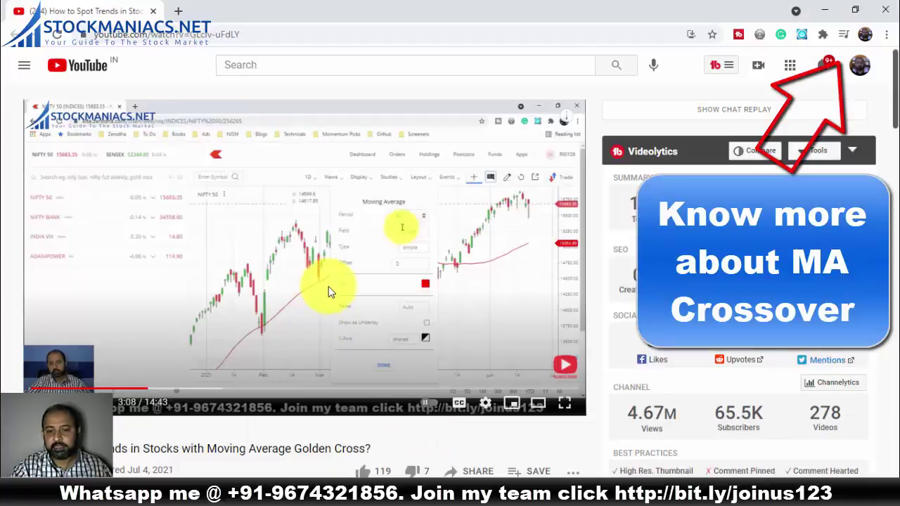
{"action": "mouse_move", "coordinate": [431, 496]}
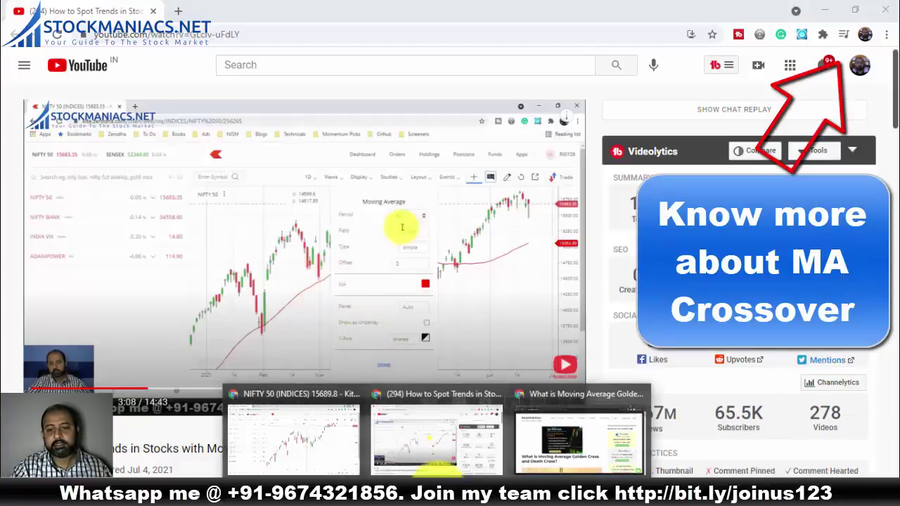
{"action": "left_click", "coordinate": [535, 443]}
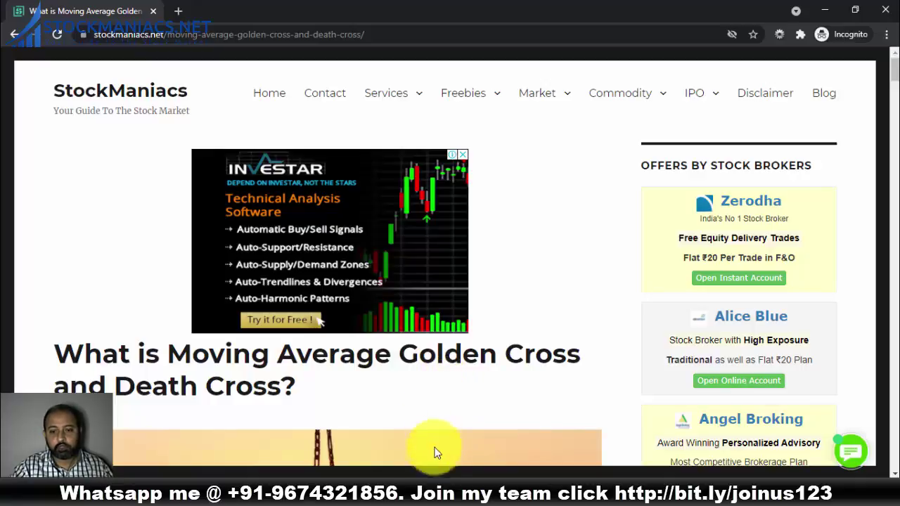
Switch to the Kite chart of NIFTY 50 and add a 50-period simple Moving Average study.
{"action": "left_click", "coordinate": [320, 440]}
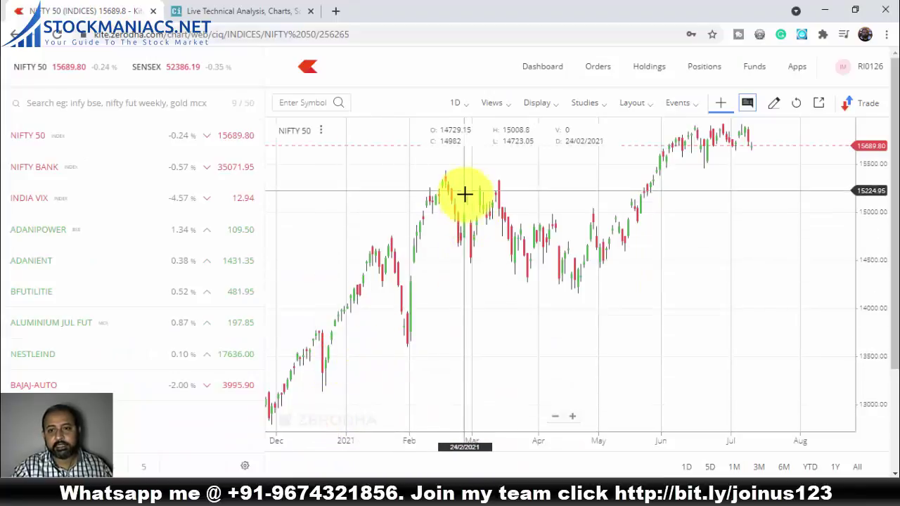
{"action": "left_click", "coordinate": [598, 105]}
{"action": "left_click", "coordinate": [595, 141]}
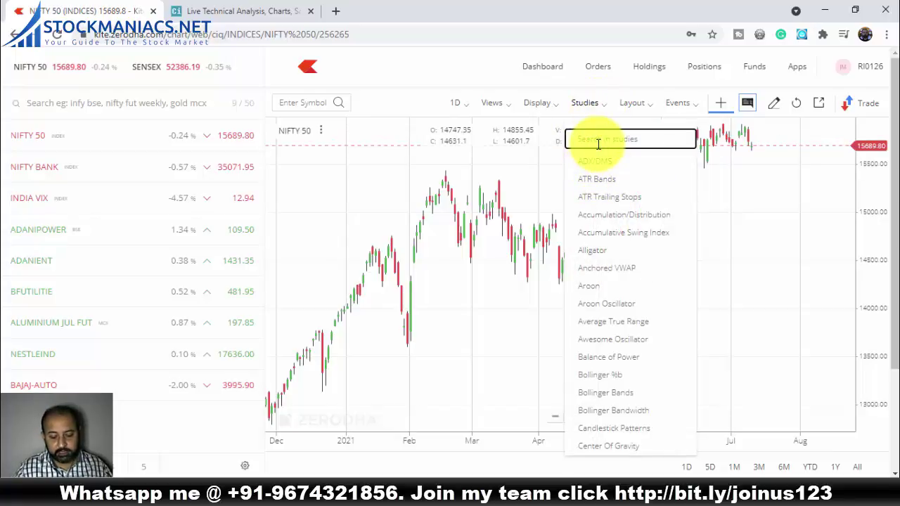
{"action": "type", "text": "moving"}
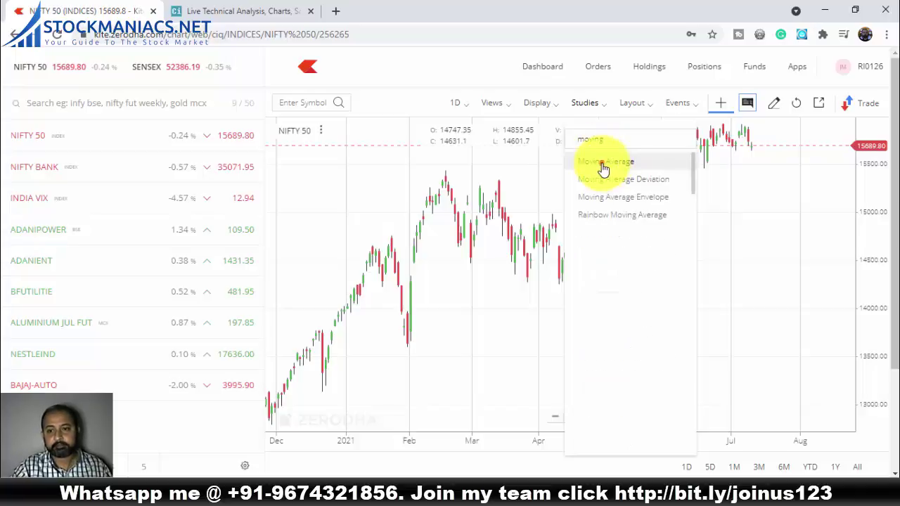
{"action": "left_click", "coordinate": [602, 163]}
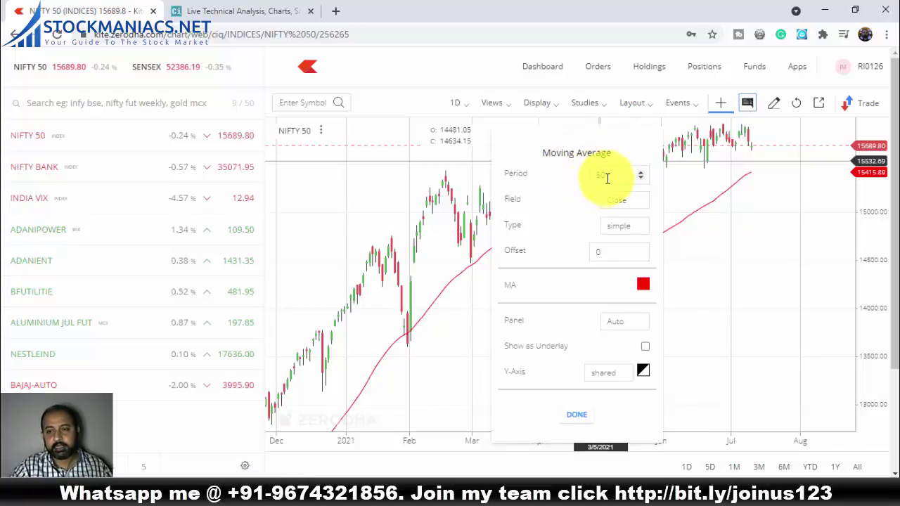
{"action": "left_click", "coordinate": [577, 417]}
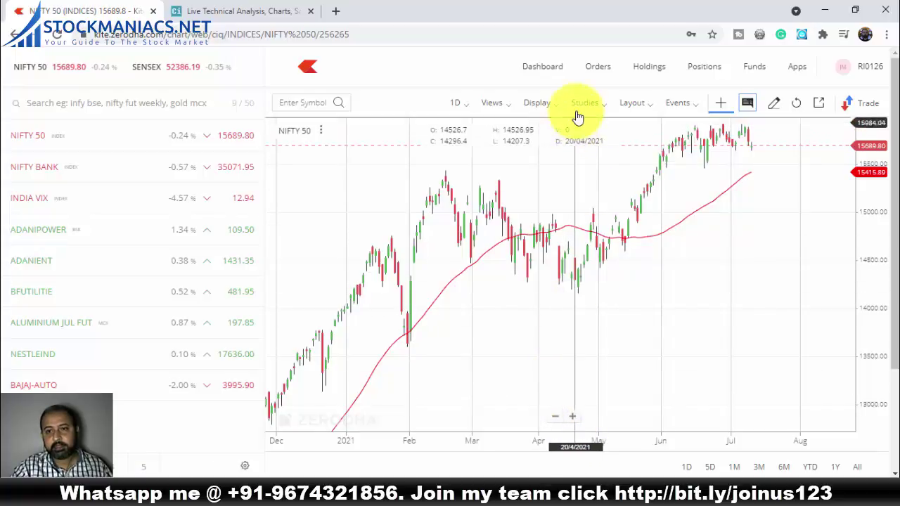
Add a second simple Moving Average study to the NIFTY 50 chart with a period of 200.
{"action": "left_click", "coordinate": [597, 112]}
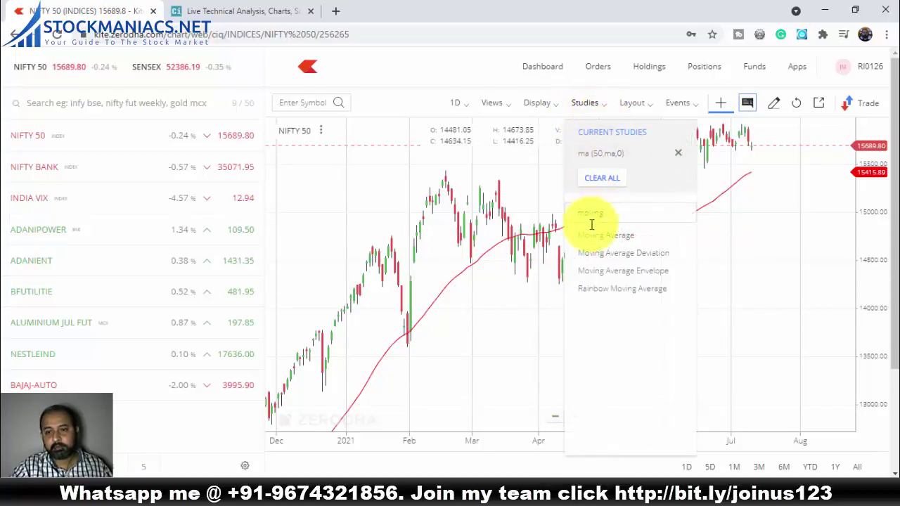
{"action": "left_click", "coordinate": [591, 238]}
{"action": "double_click", "coordinate": [607, 175]}
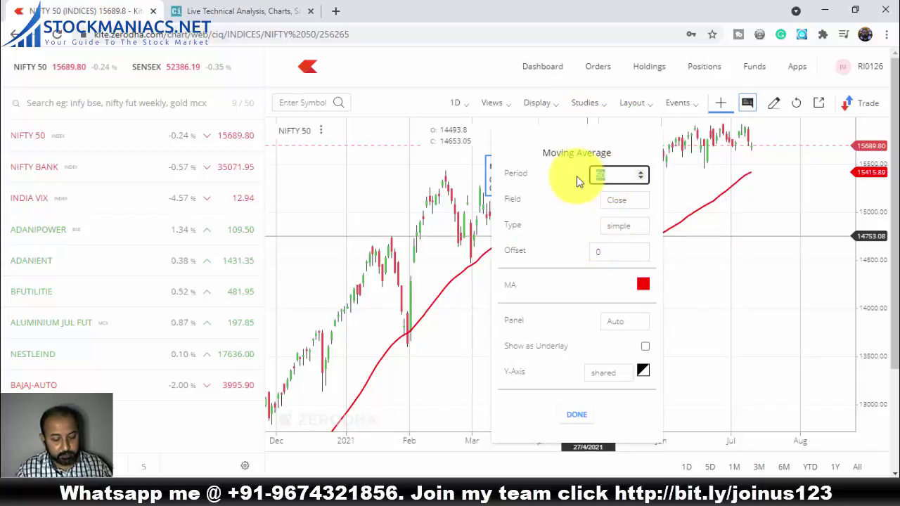
{"action": "type", "text": "200"}
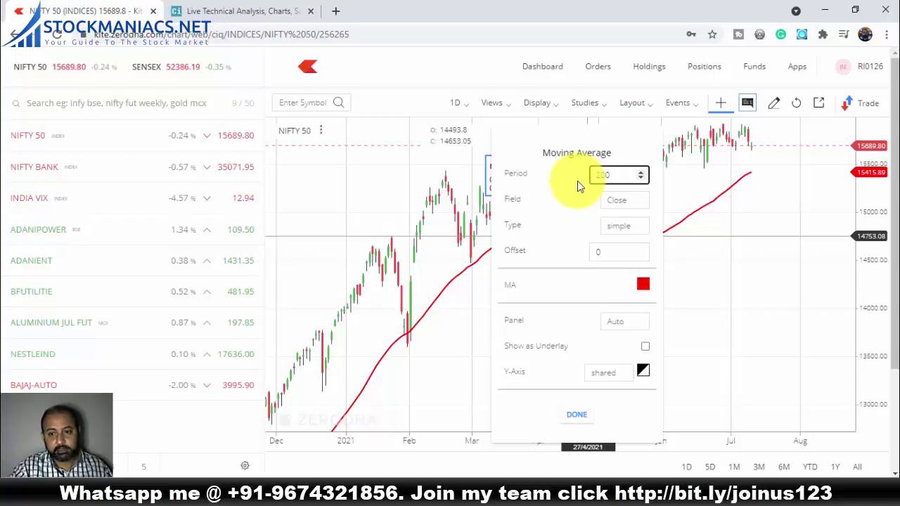
{"action": "left_click", "coordinate": [579, 415]}
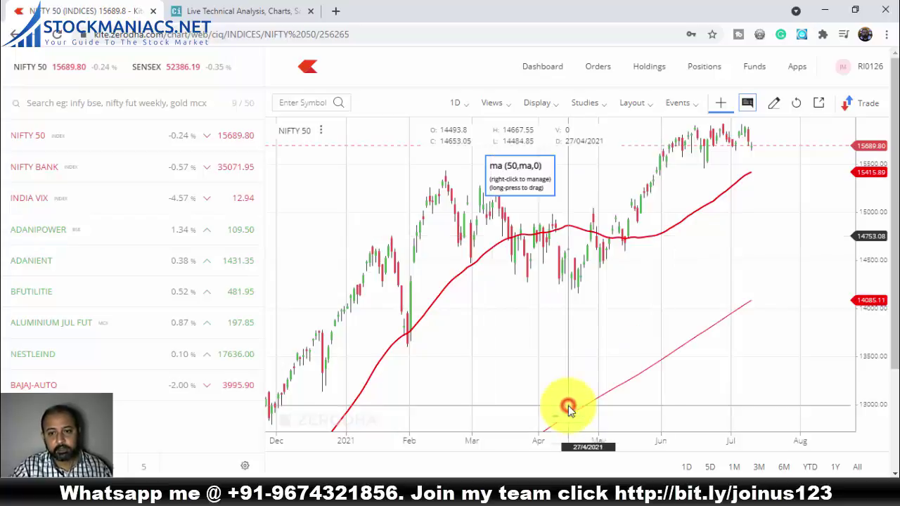
Change the line colour of the 200-period moving average to teal.
{"action": "right_click", "coordinate": [635, 381]}
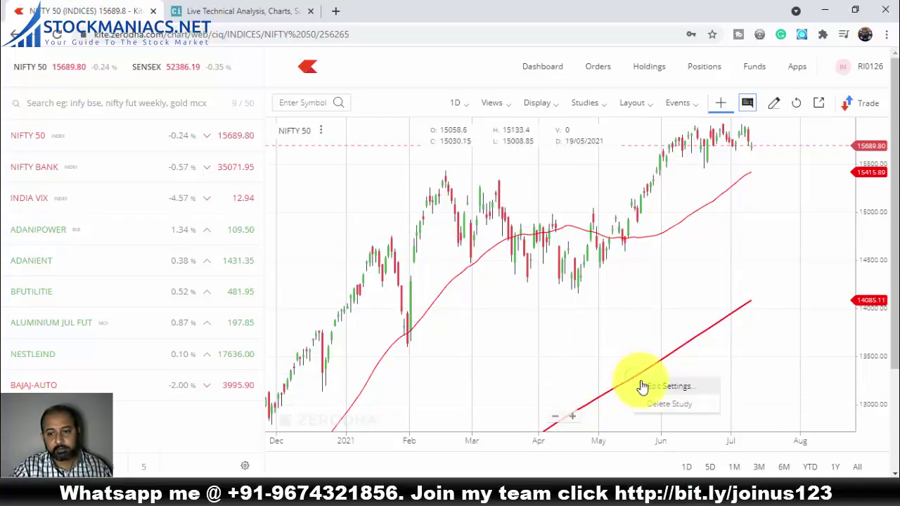
{"action": "left_click", "coordinate": [645, 388]}
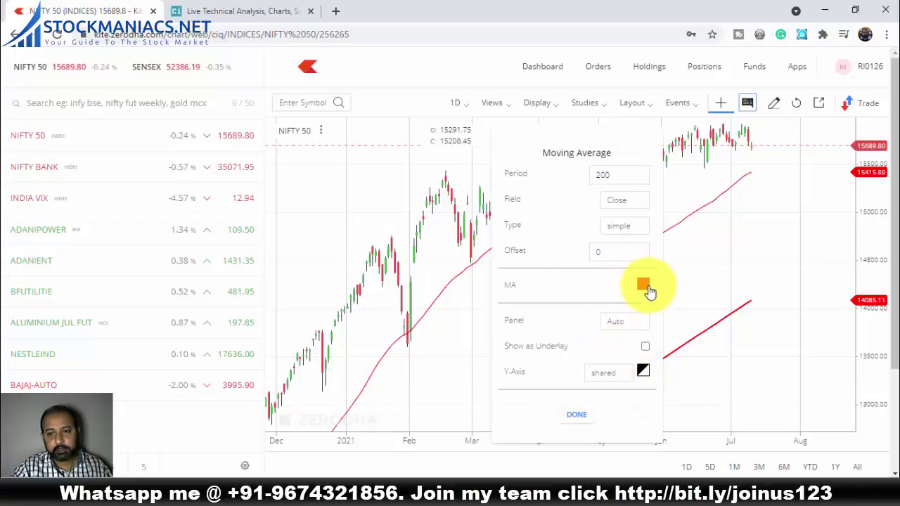
{"action": "left_click", "coordinate": [643, 285]}
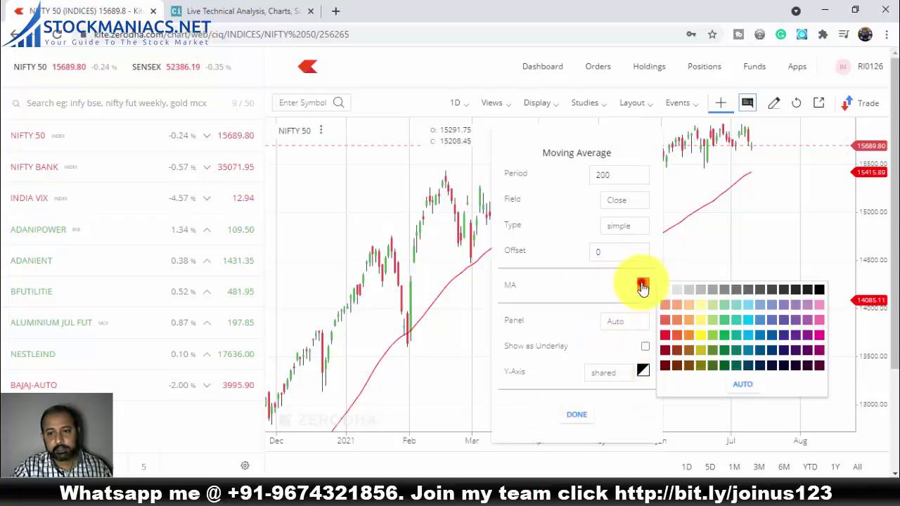
{"action": "left_click", "coordinate": [735, 321]}
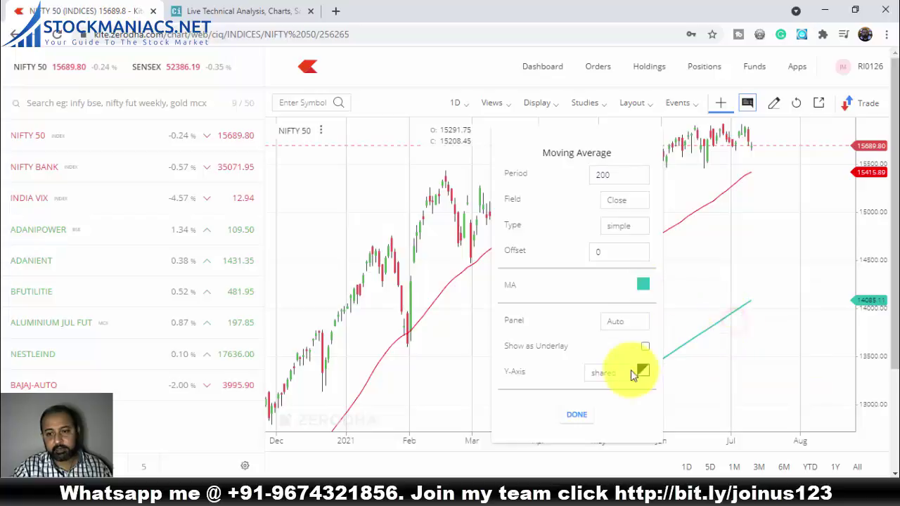
{"action": "left_click", "coordinate": [580, 416]}
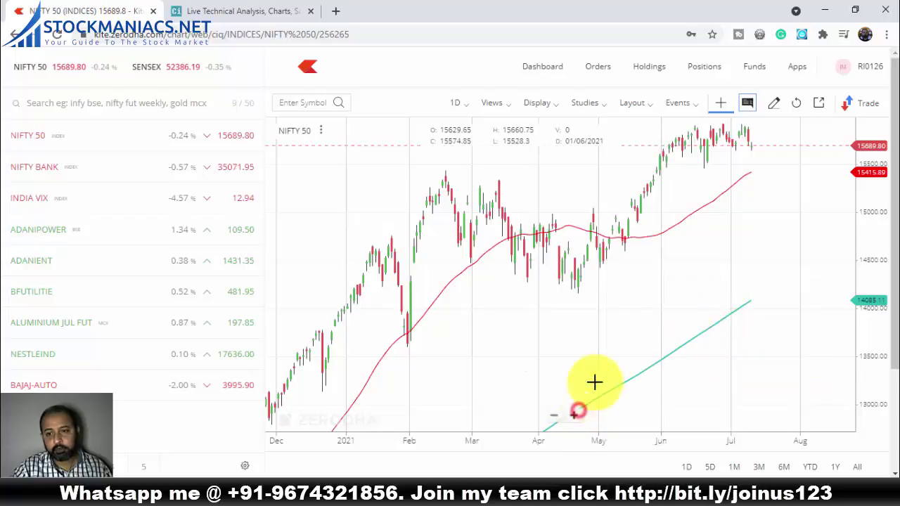
Widen the NIFTY 50 chart's visible date range back to about April 2020 to examine where the two moving averages cross.
{"action": "left_click", "coordinate": [553, 418]}
{"action": "left_click", "coordinate": [553, 418]}
{"action": "left_click", "coordinate": [553, 418]}
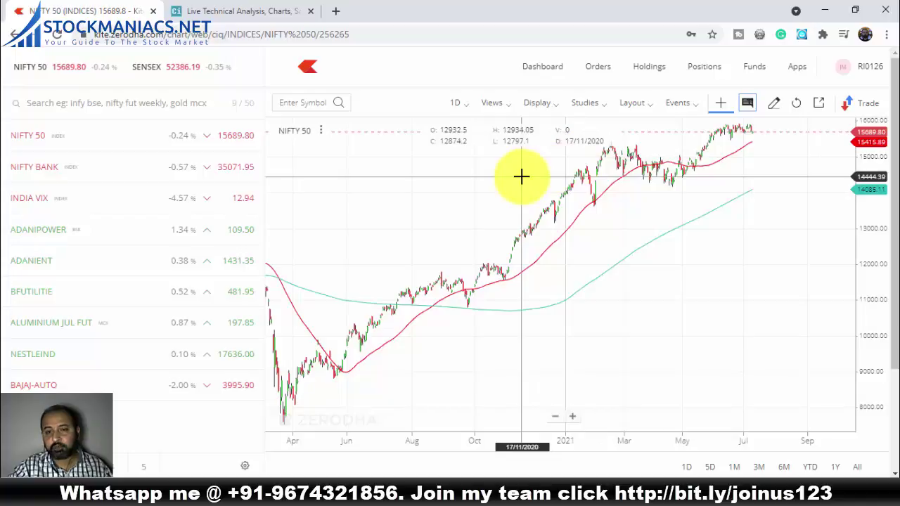
Show the YouTube video on the Moving Average Golden Cross again and return to the NIFTY 50 chart in Kite.
{"action": "mouse_move", "coordinate": [446, 492]}
{"action": "left_click", "coordinate": [444, 432]}
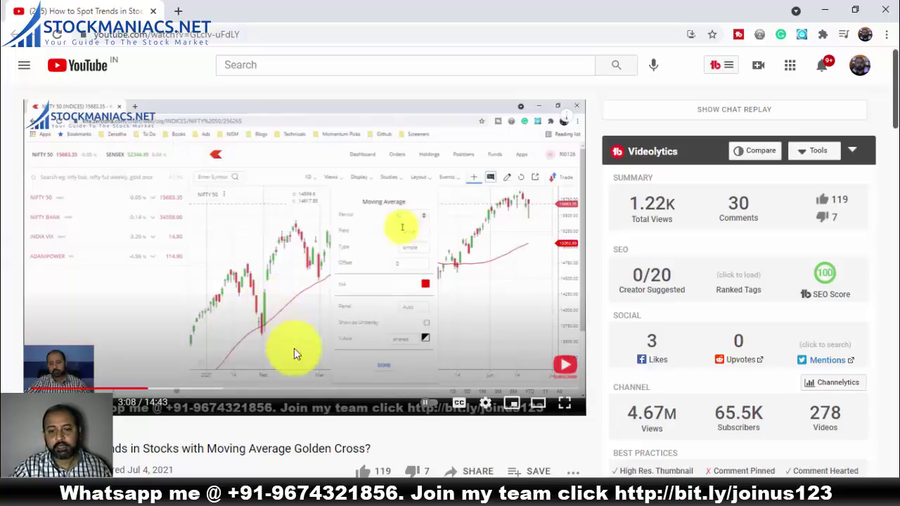
{"action": "left_click", "coordinate": [415, 471]}
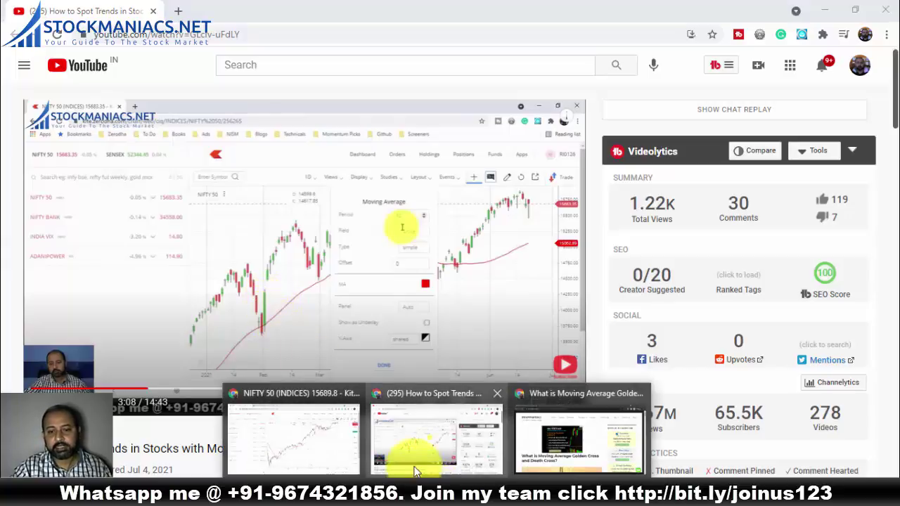
{"action": "left_click", "coordinate": [311, 431]}
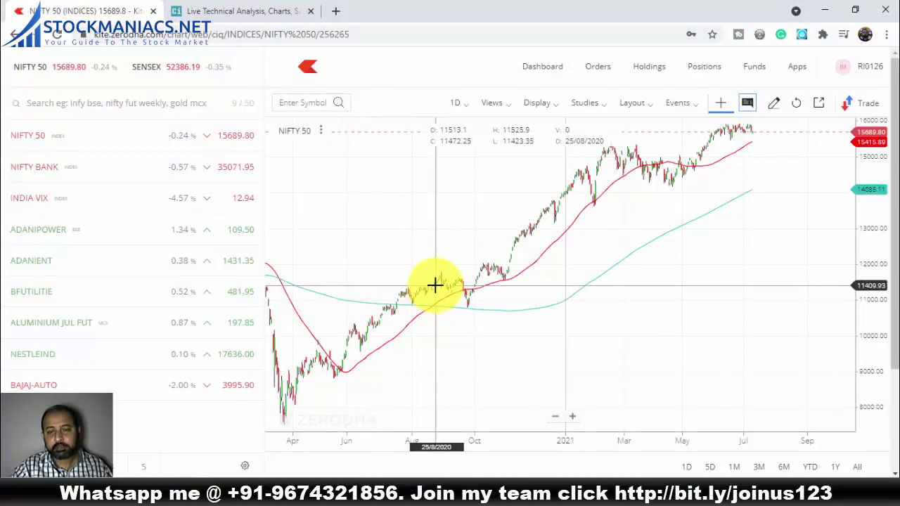
Search for the symbol "reliance" and load the NSE-listed RELIANCE stock in the chart.
{"action": "left_click", "coordinate": [310, 100]}
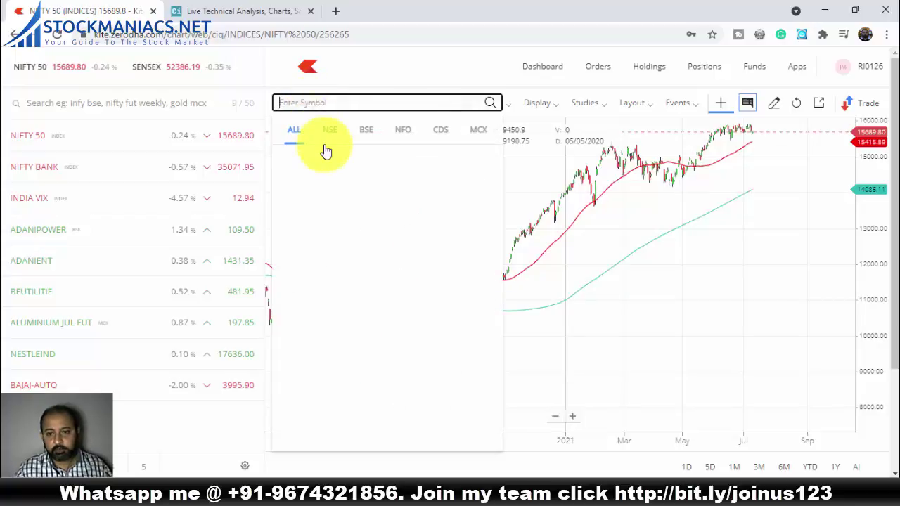
{"action": "type", "text": "relianc"}
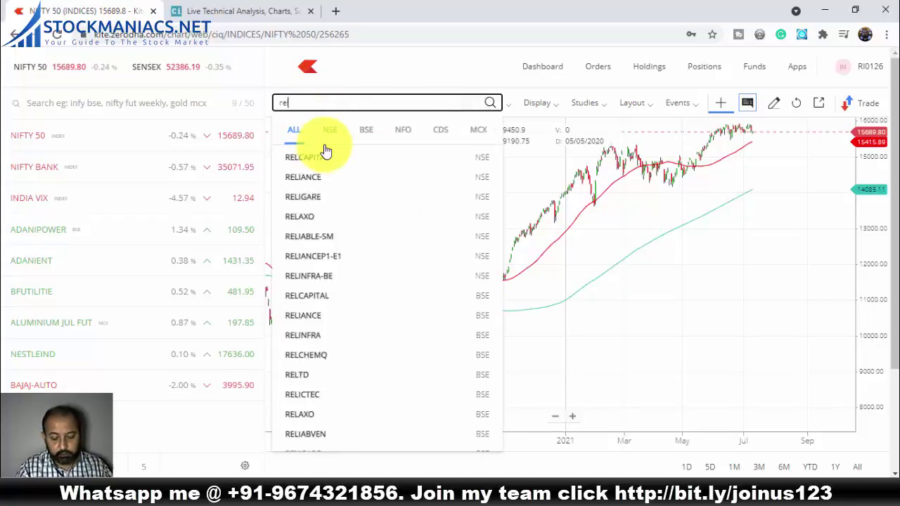
{"action": "type", "text": "e"}
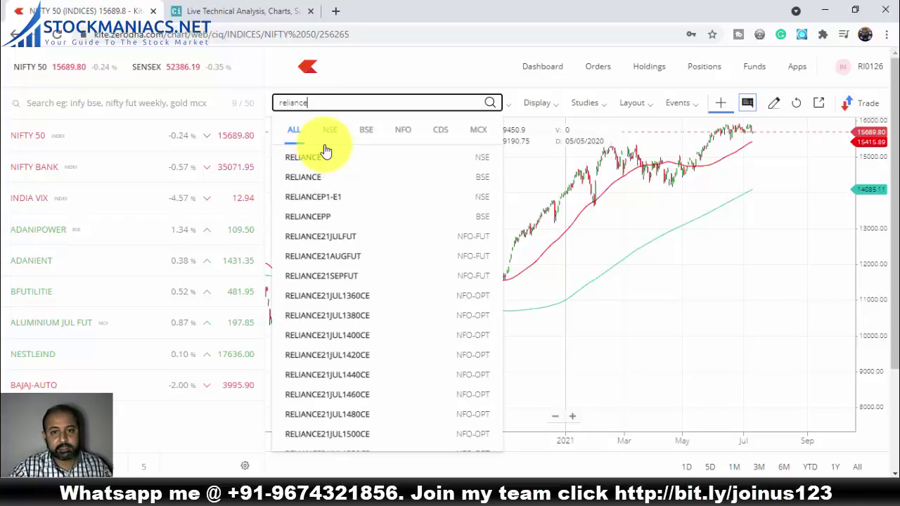
{"action": "left_click", "coordinate": [328, 156]}
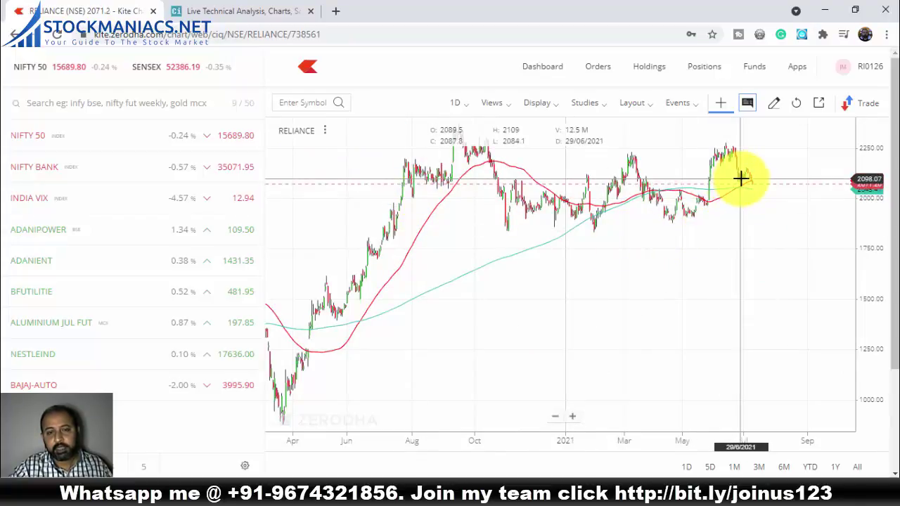
Search for the symbol "sbin" and load the NSE-listed SBIN stock in the chart.
{"action": "left_click", "coordinate": [298, 103]}
{"action": "type", "text": "sbin"}
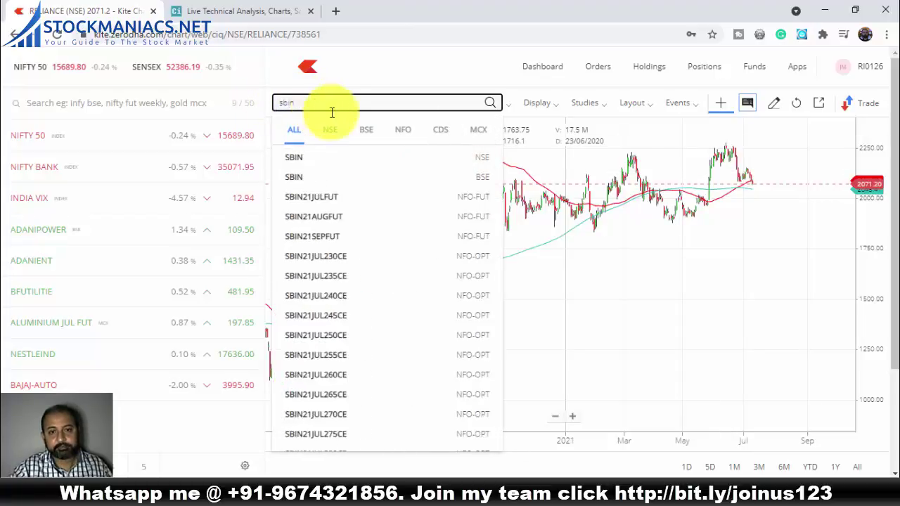
{"action": "left_click", "coordinate": [311, 157]}
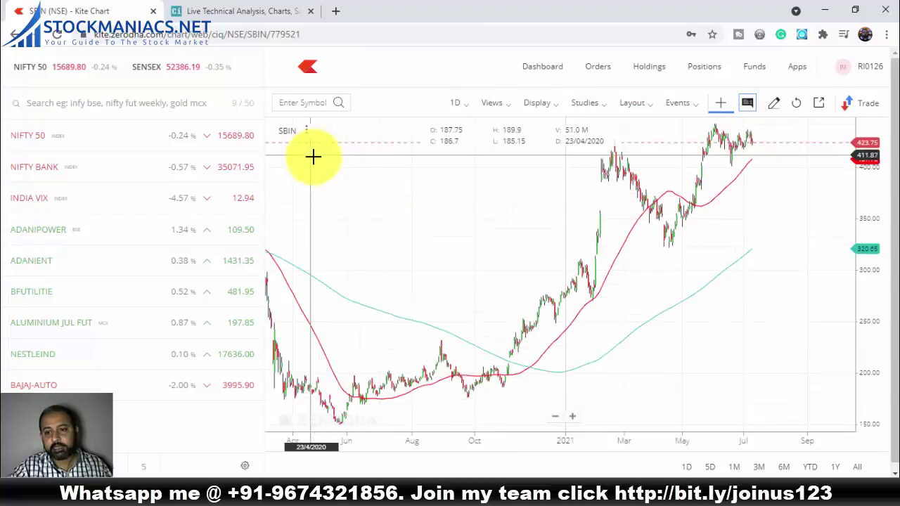